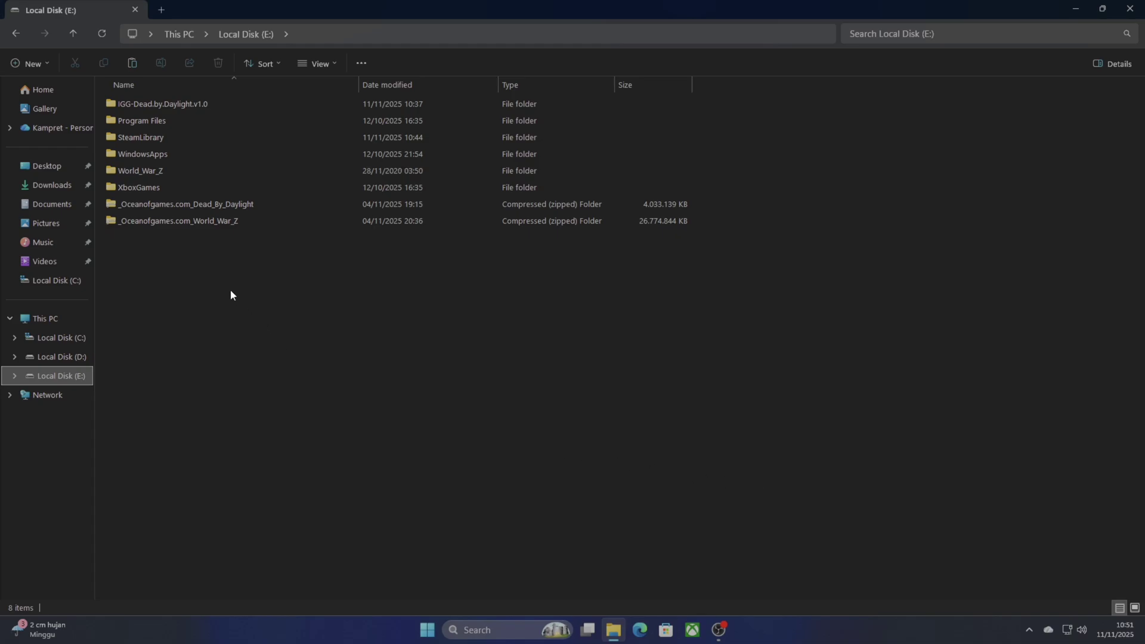
Extract the Step 2 - Extract Setup archive in the World_War_Z folder on drive E, entering the archive password.
double_click(162, 172)
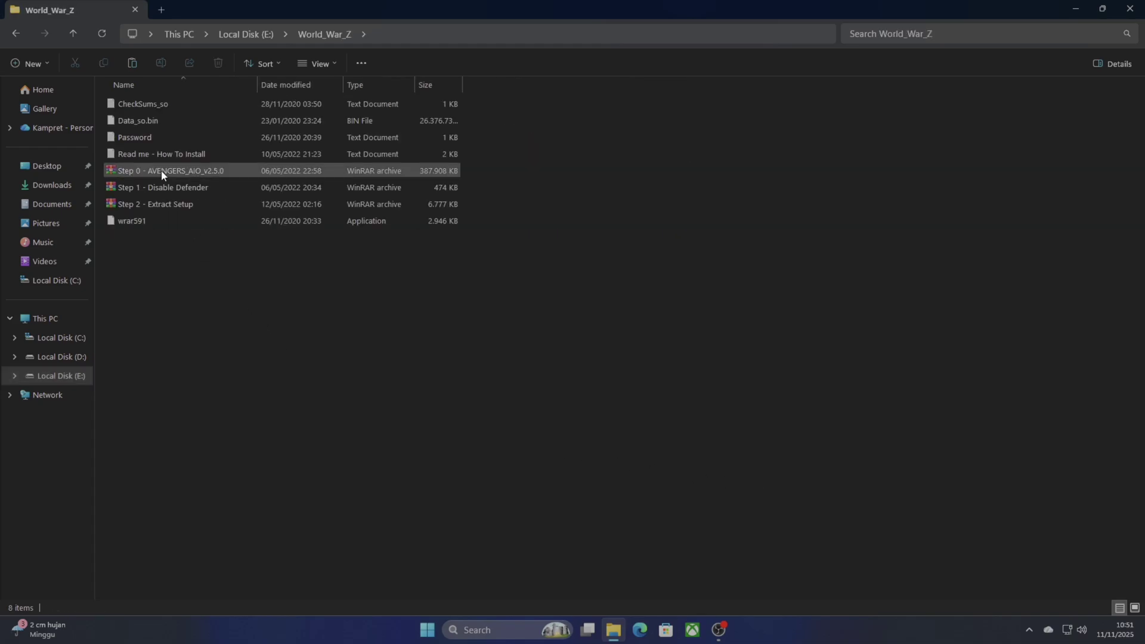
click(171, 203)
right_click(170, 202)
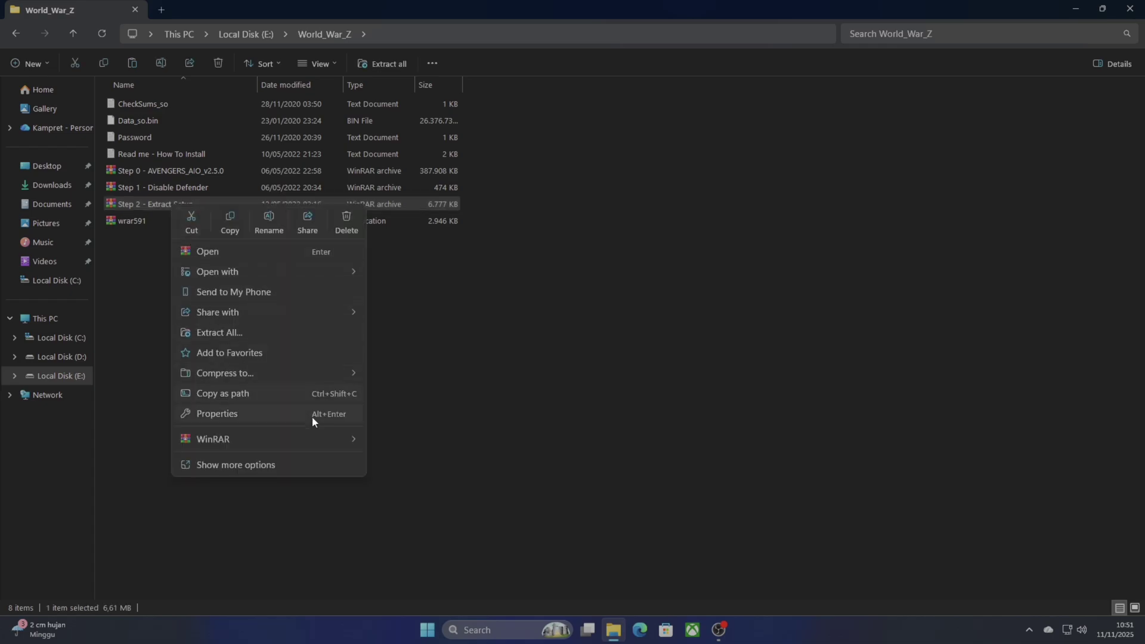
mouse_move(342, 437)
click(402, 499)
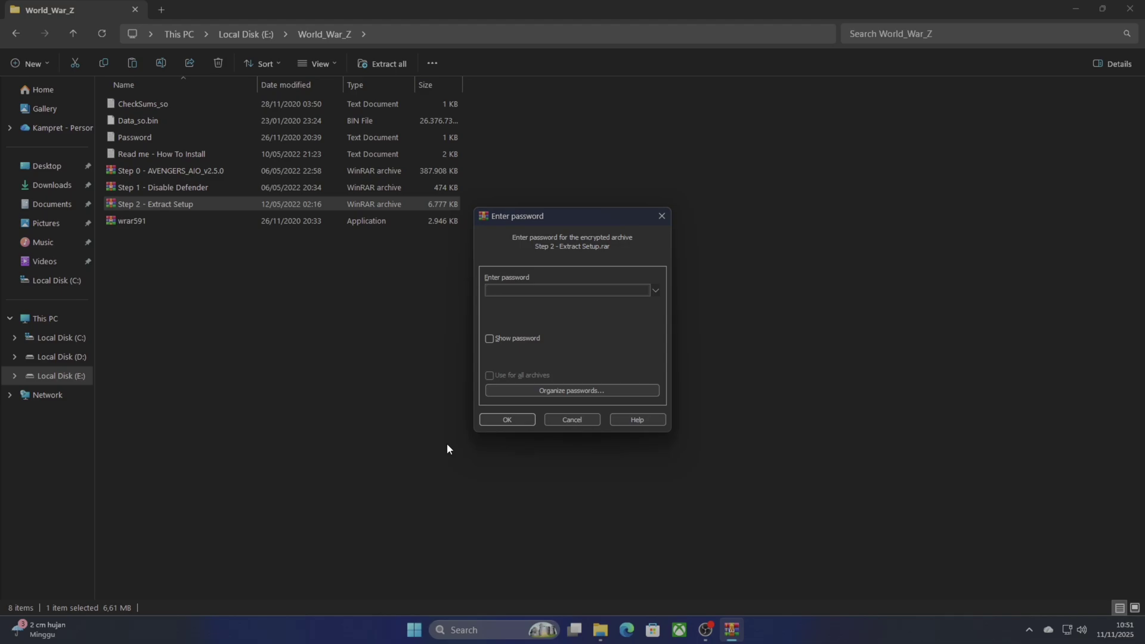
text(*****)
key(Return)
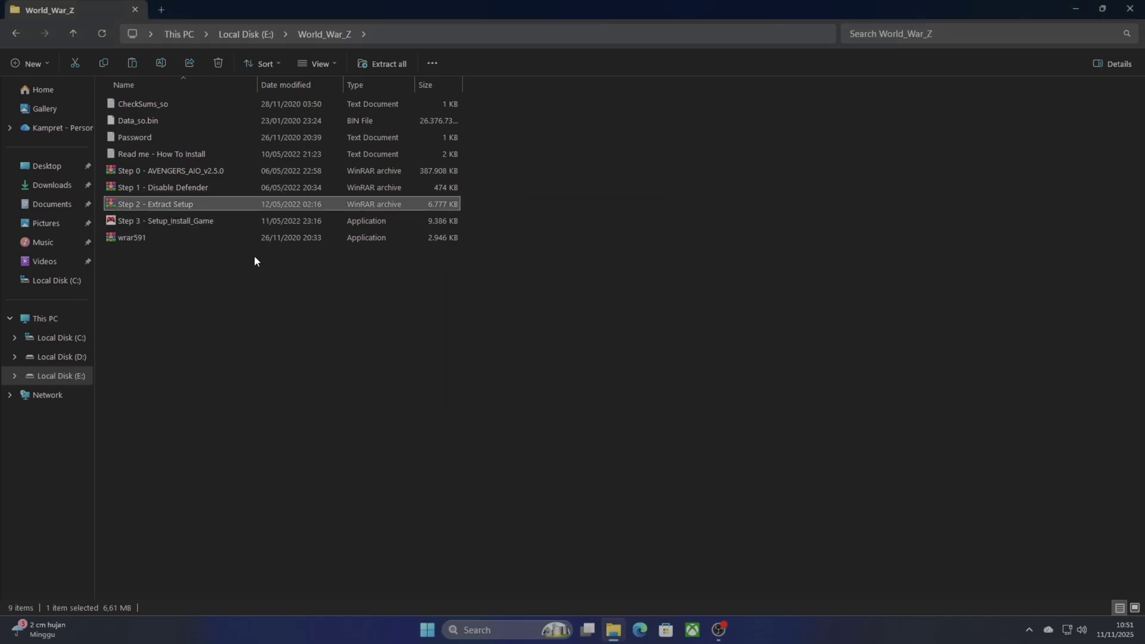
Run Step 3 - Setup_Install_Game and mount the Game_Setup_DVD disc image.
double_click(213, 220)
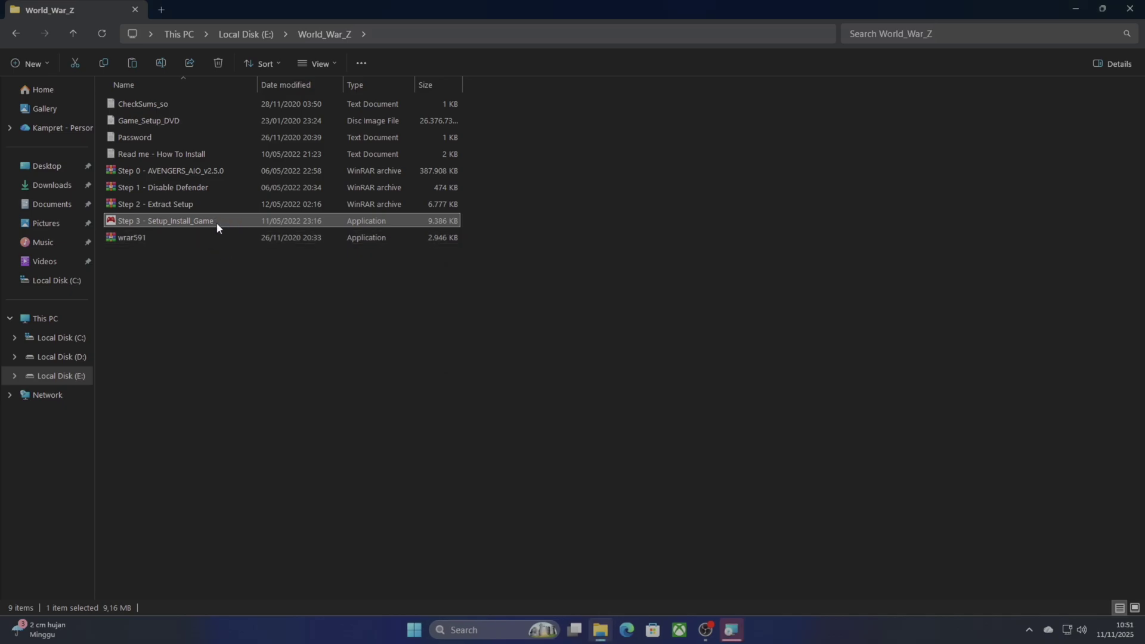
click(181, 119)
right_click(181, 120)
click(211, 170)
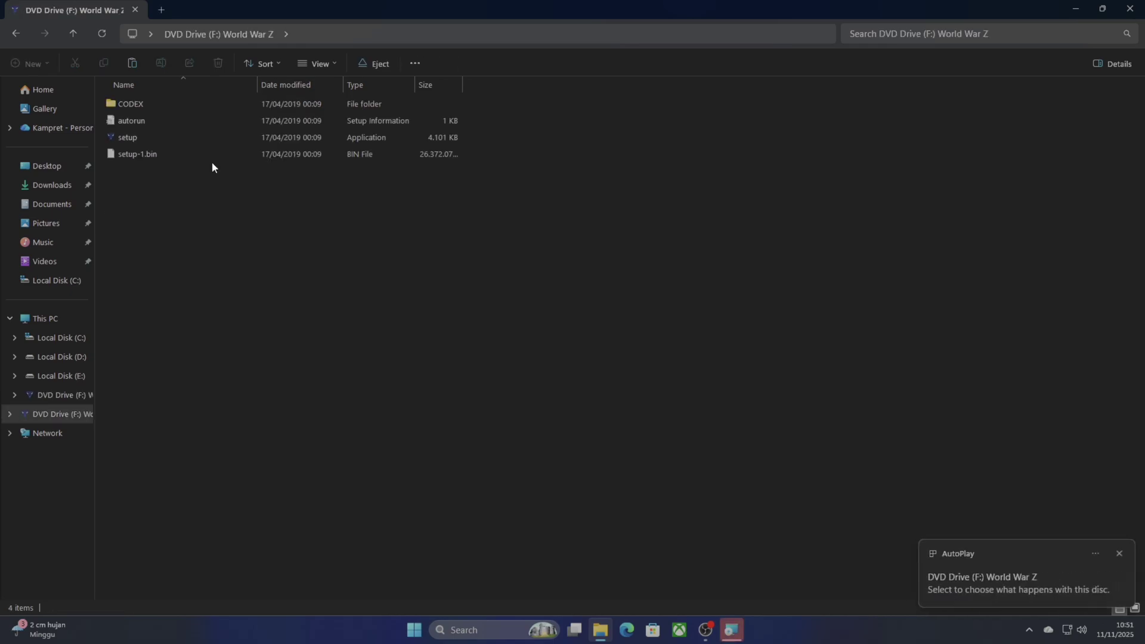
Try to install World War Z to D:\Games\World War Z with the mounted disc's setup application.
click(141, 137)
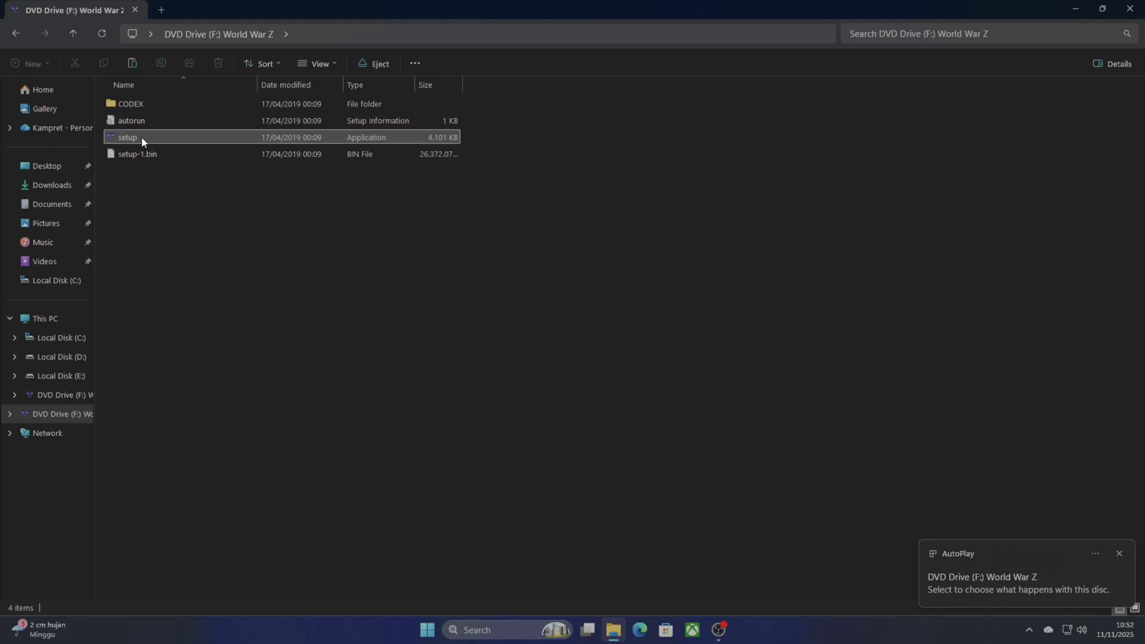
double_click(142, 137)
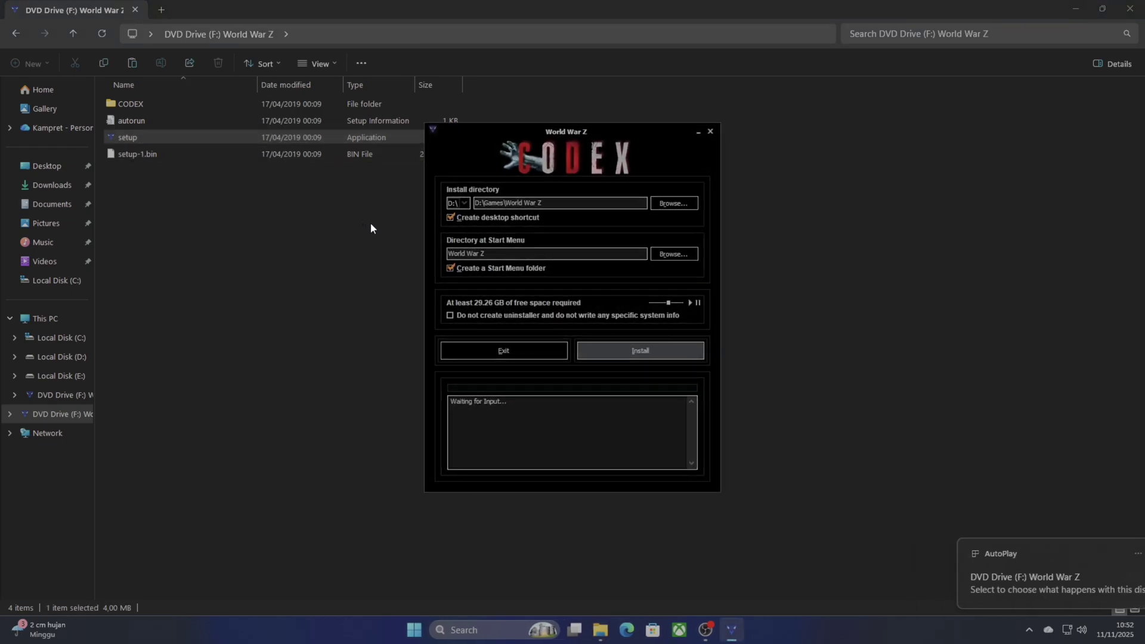
click(610, 350)
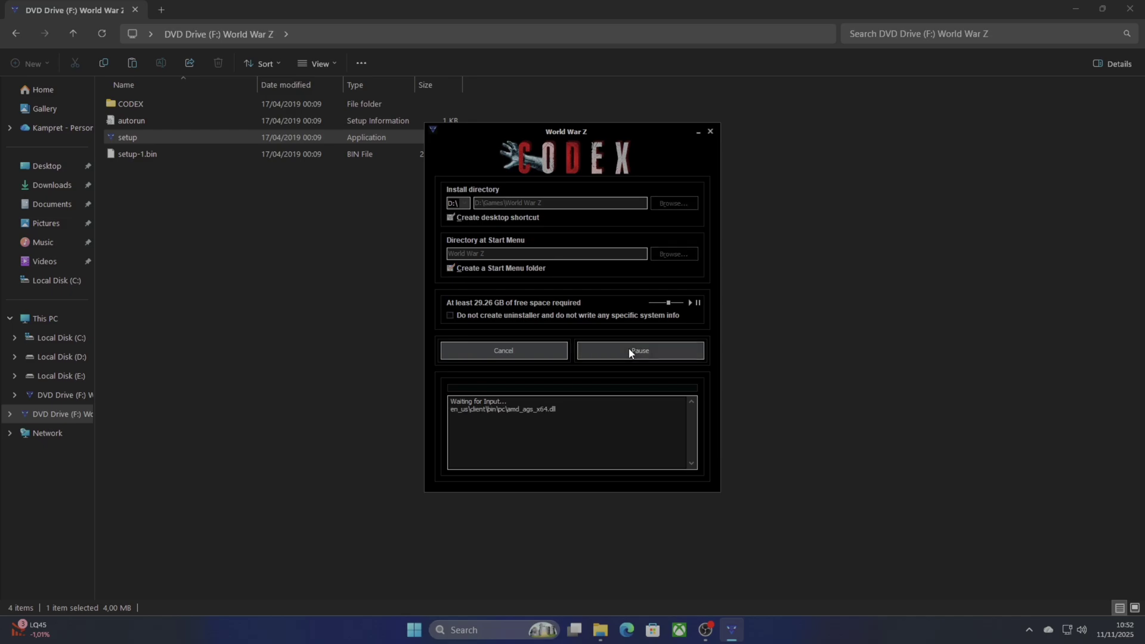
click(691, 345)
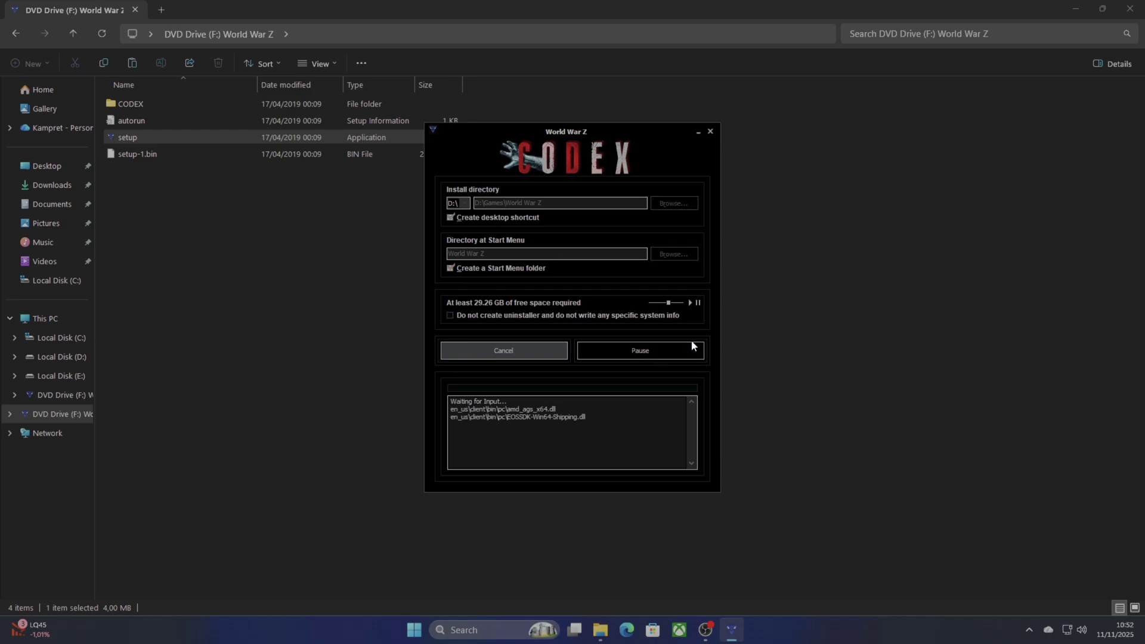
drag(672, 305, 660, 305)
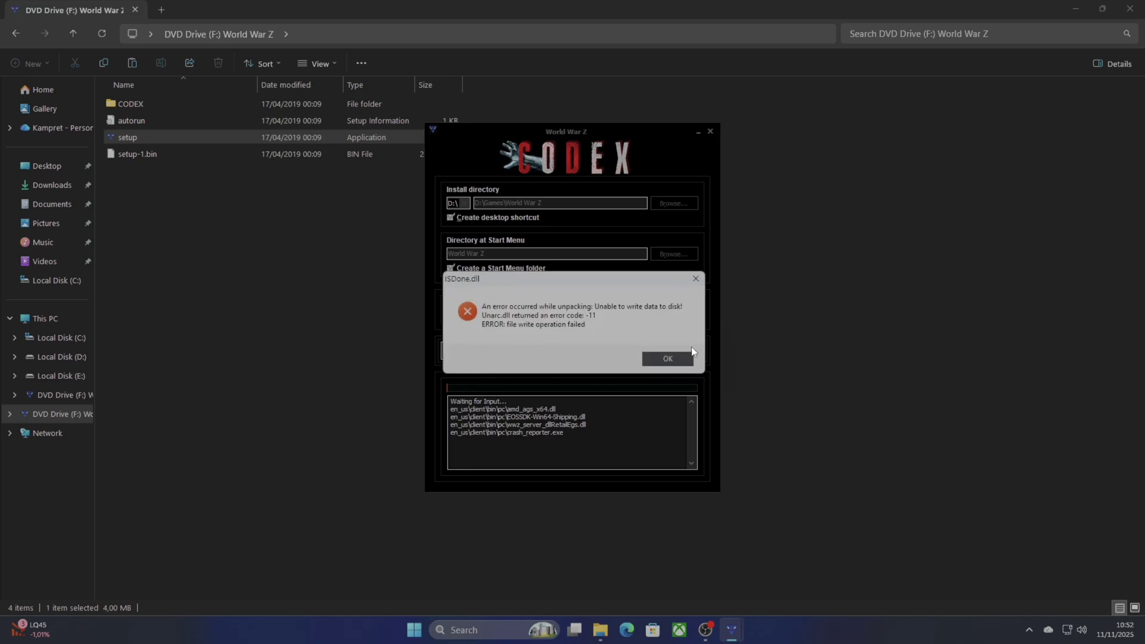
click(667, 359)
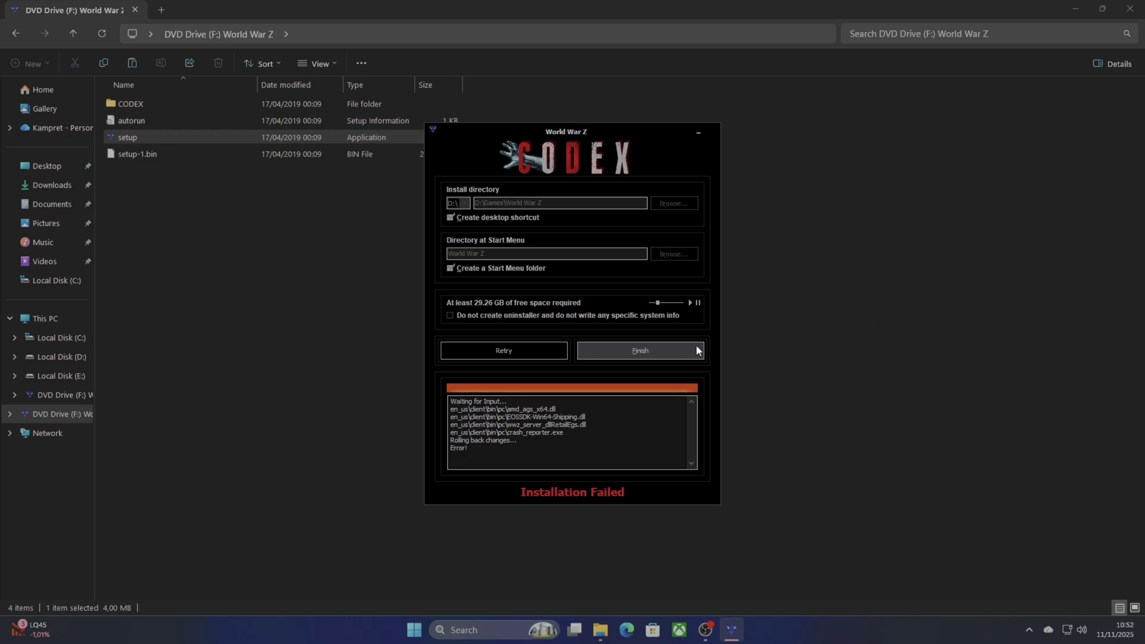
click(668, 350)
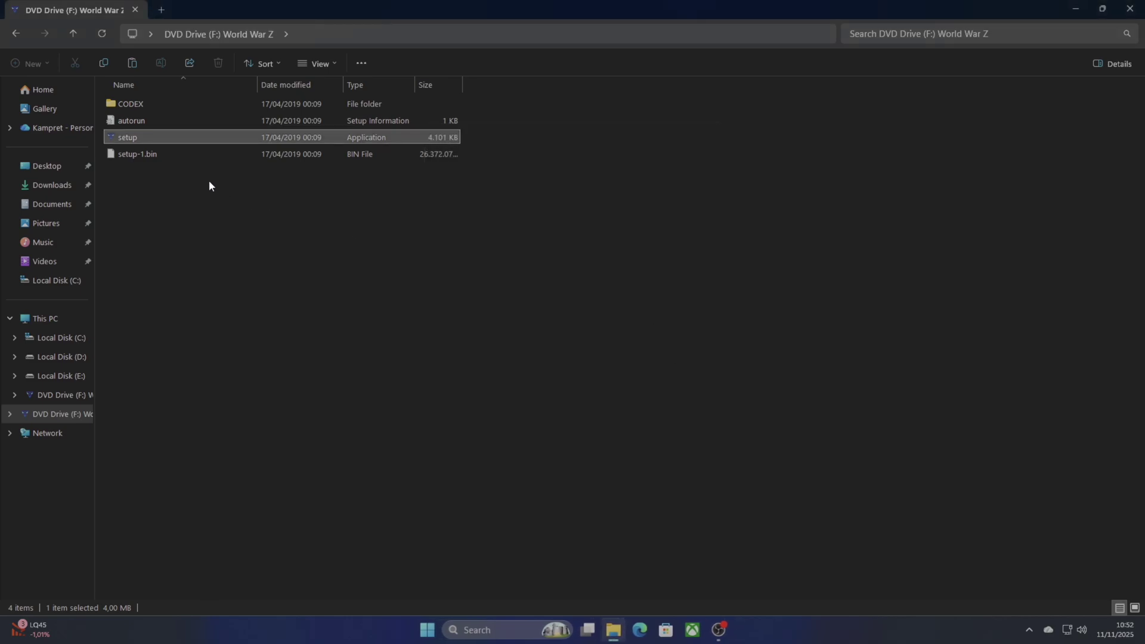
Run the disc's setup again and install World War Z to E:\World War Z, finishing the installer.
double_click(180, 137)
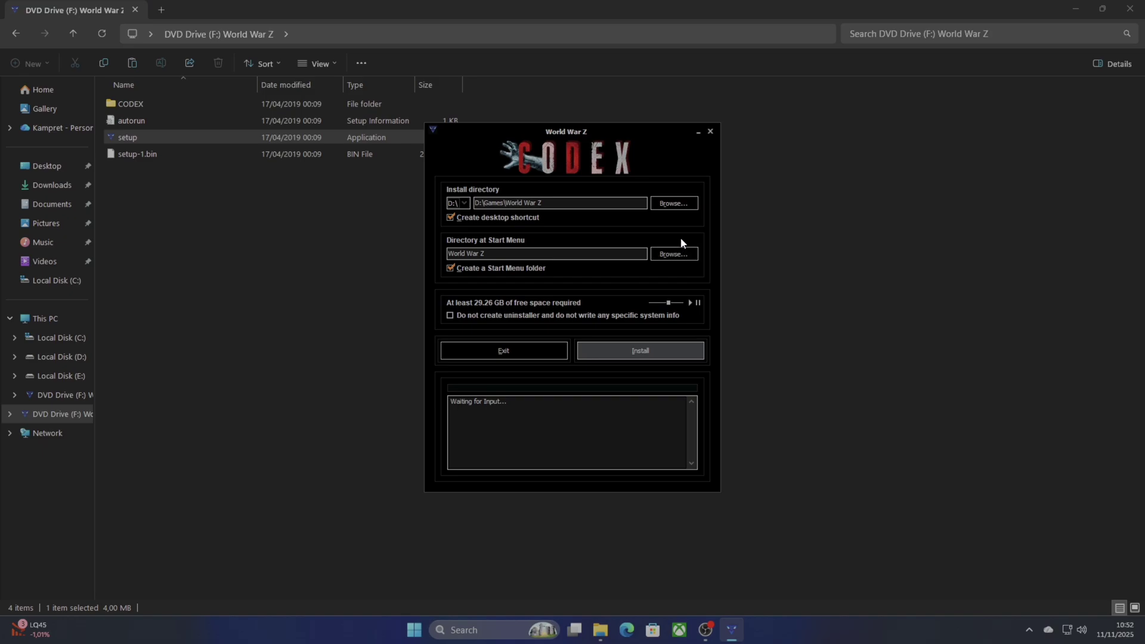
click(681, 204)
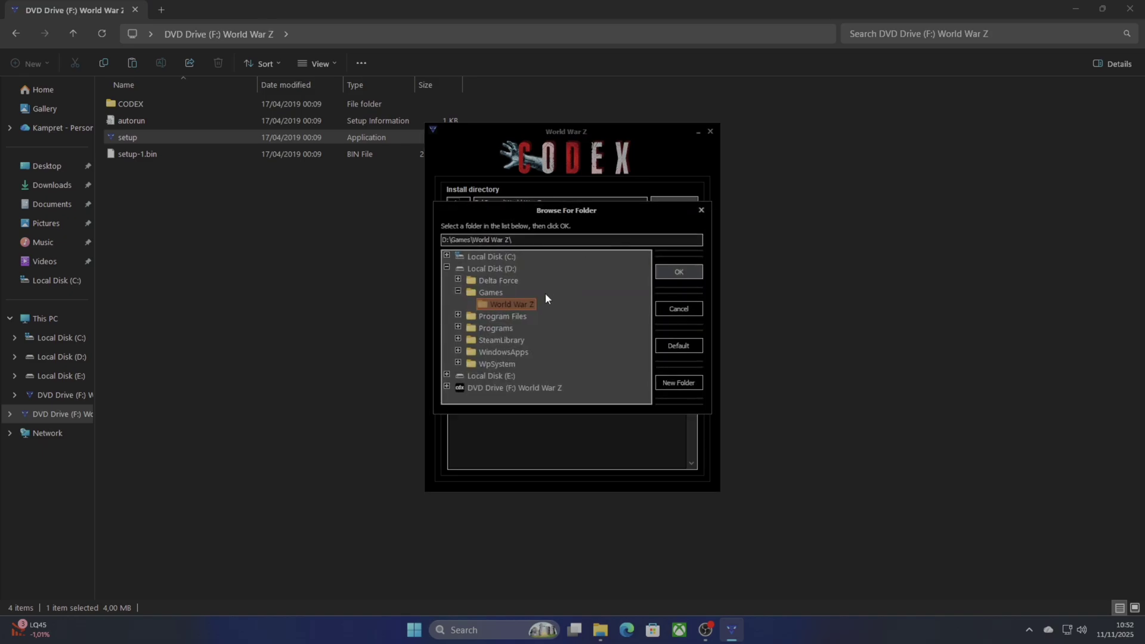
click(508, 379)
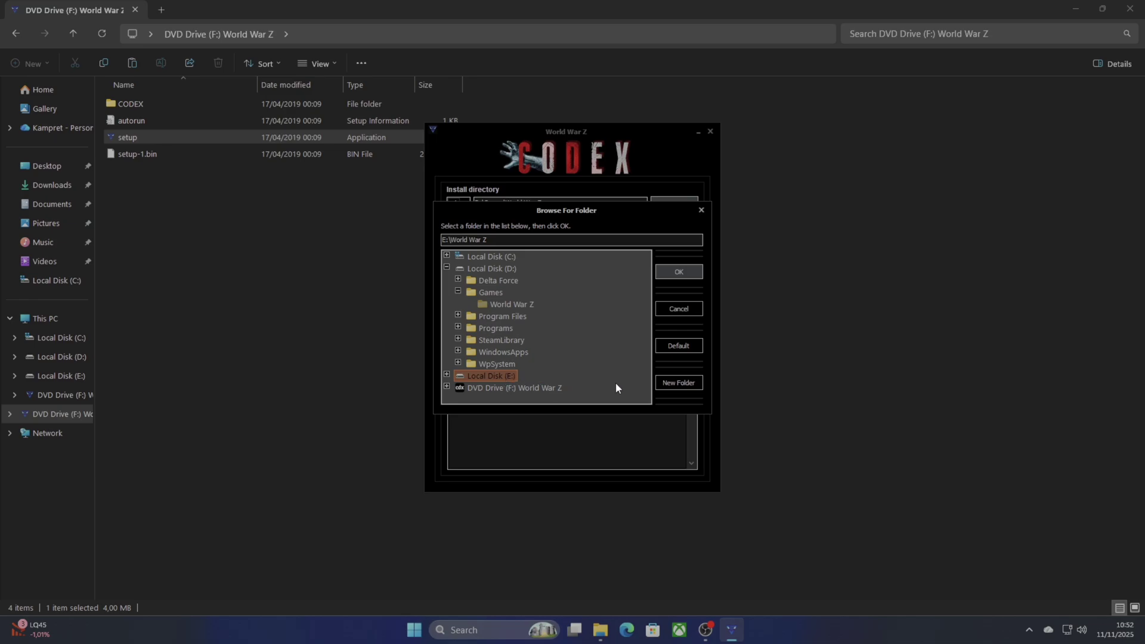
click(681, 272)
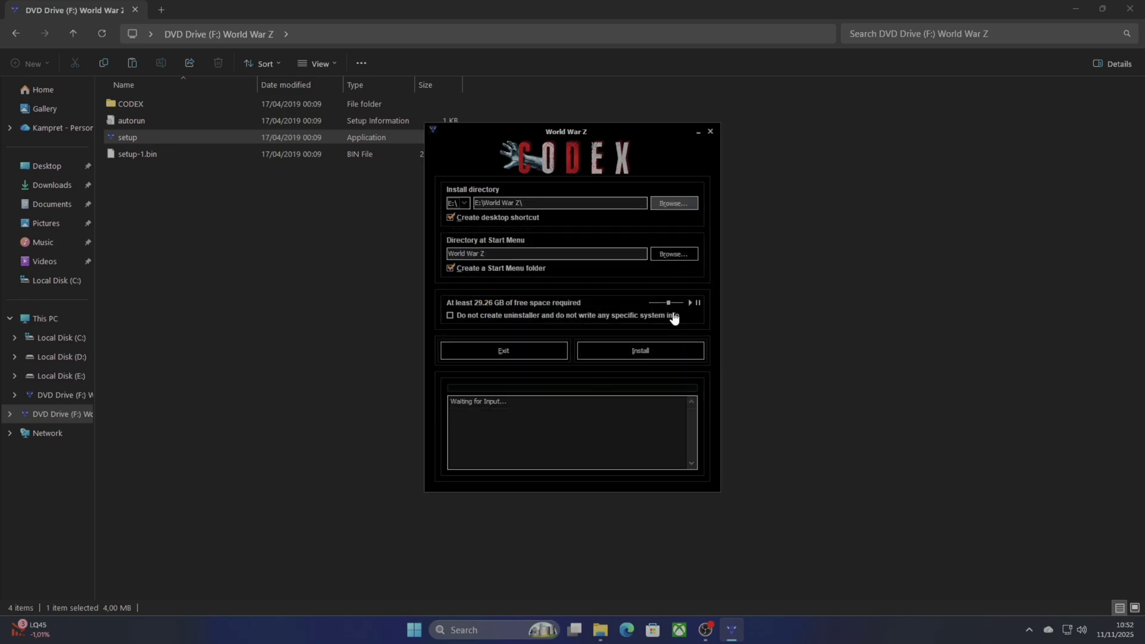
click(647, 352)
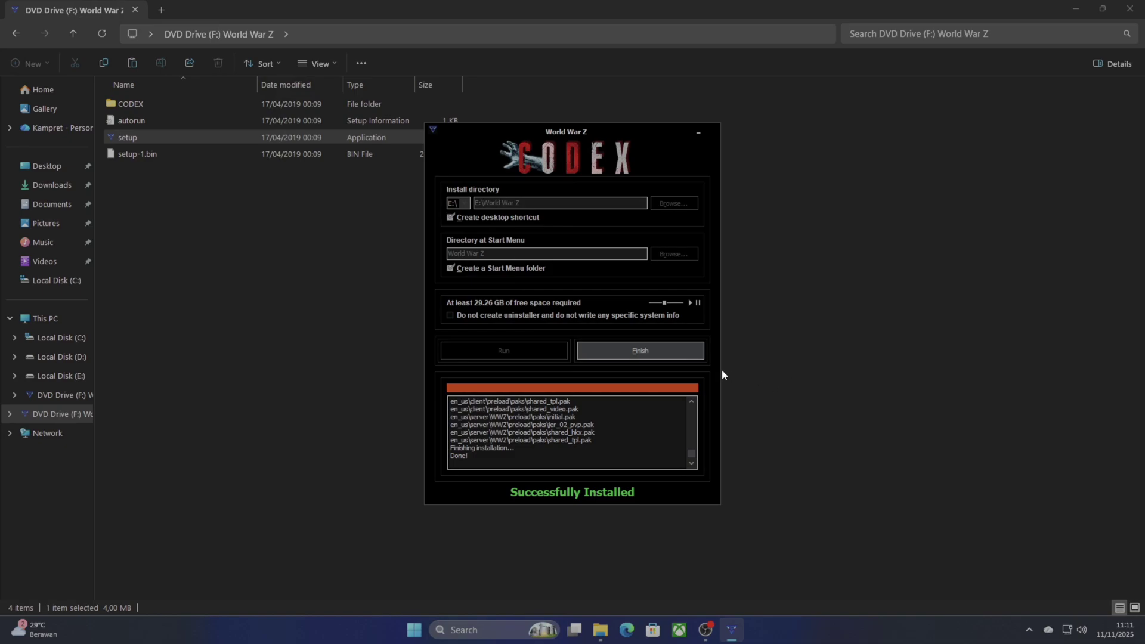
click(640, 351)
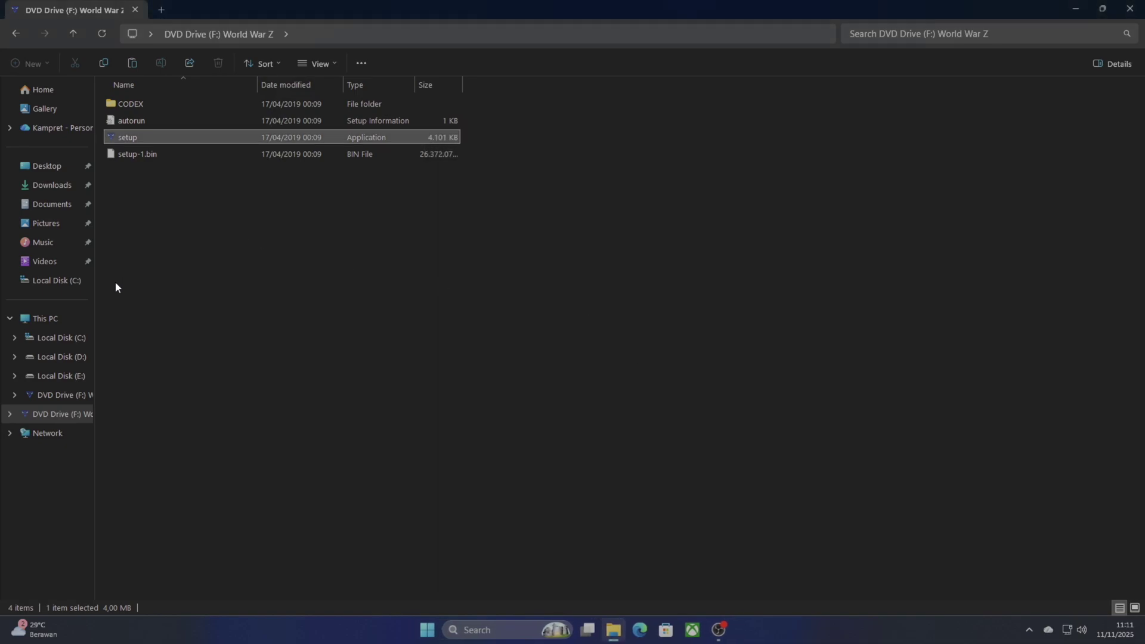
click(73, 320)
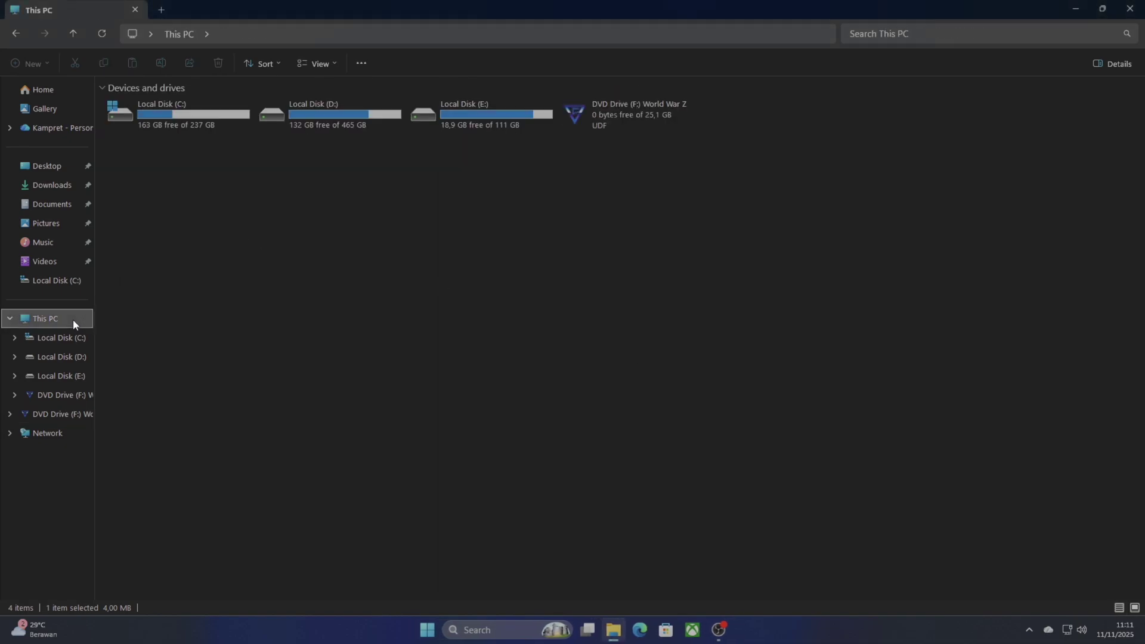
right_click(625, 115)
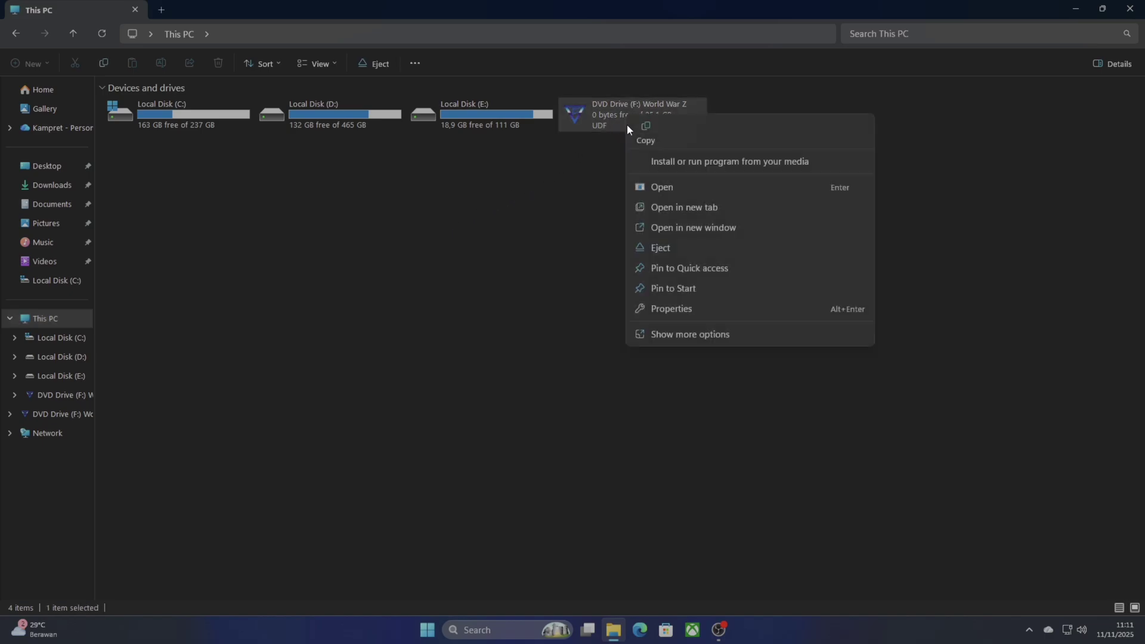
click(610, 113)
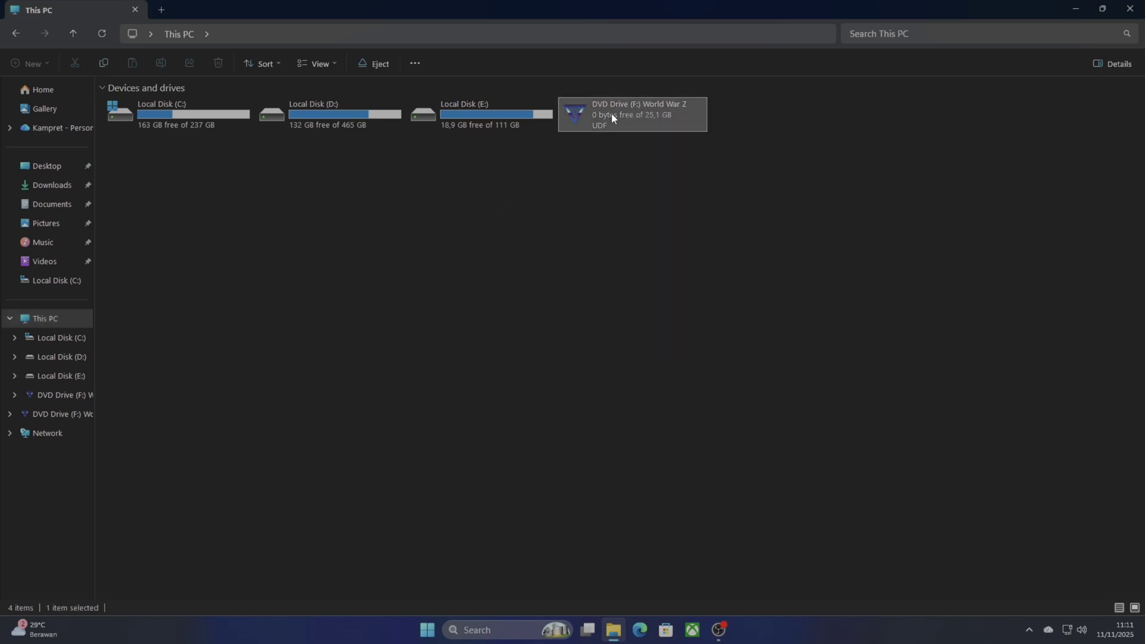
double_click(611, 113)
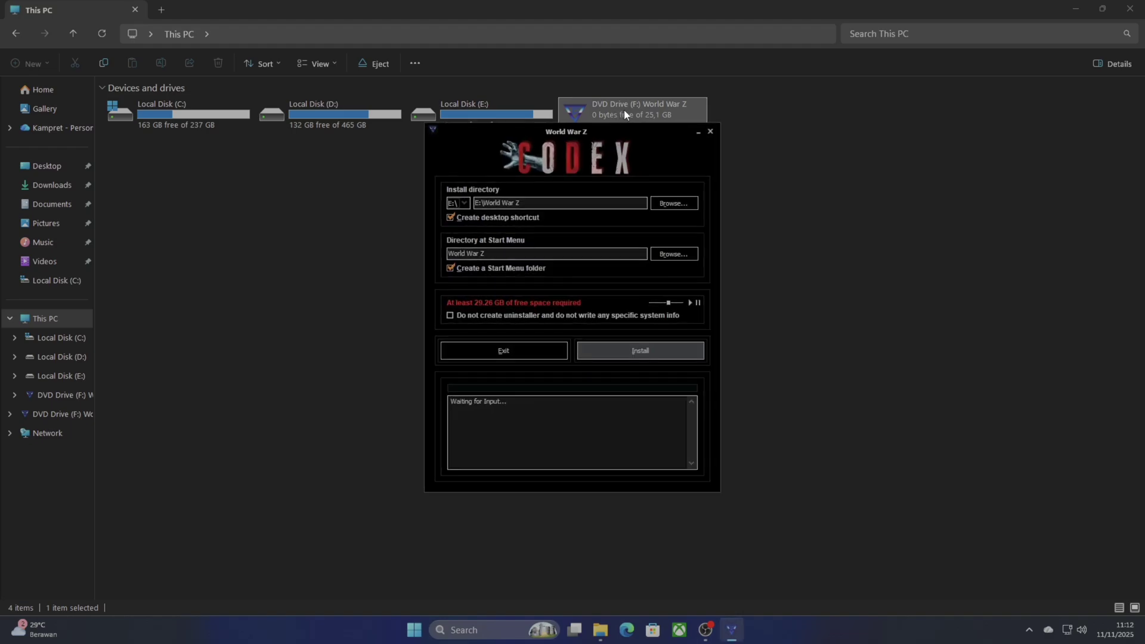
click(710, 132)
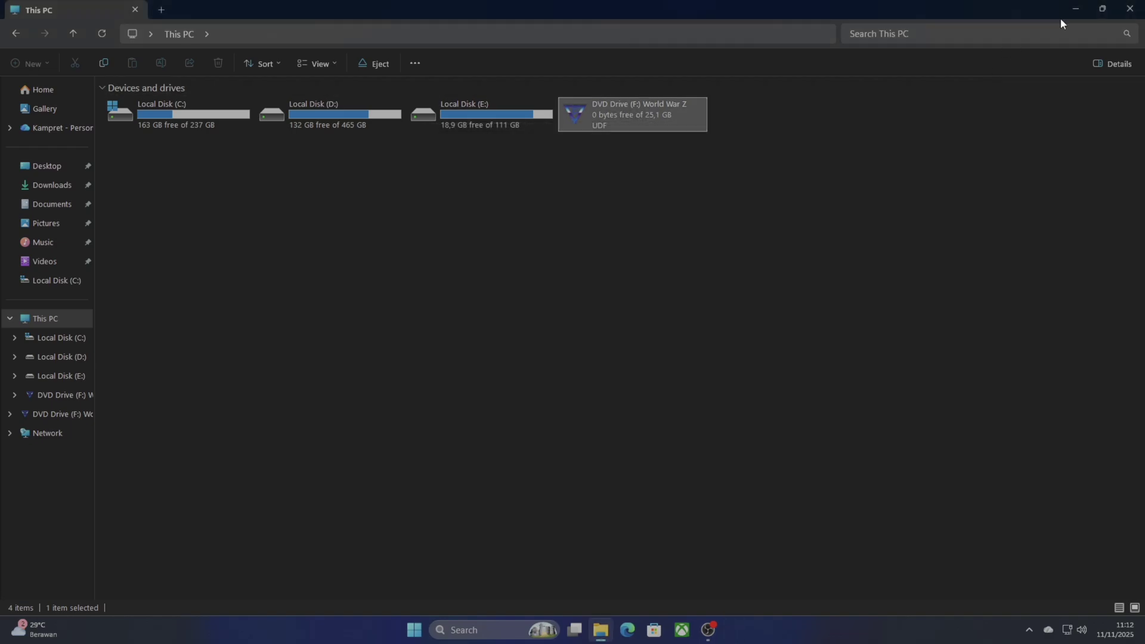
Minimize the file window and run the World War Z desktop shortcut as administrator.
click(1078, 9)
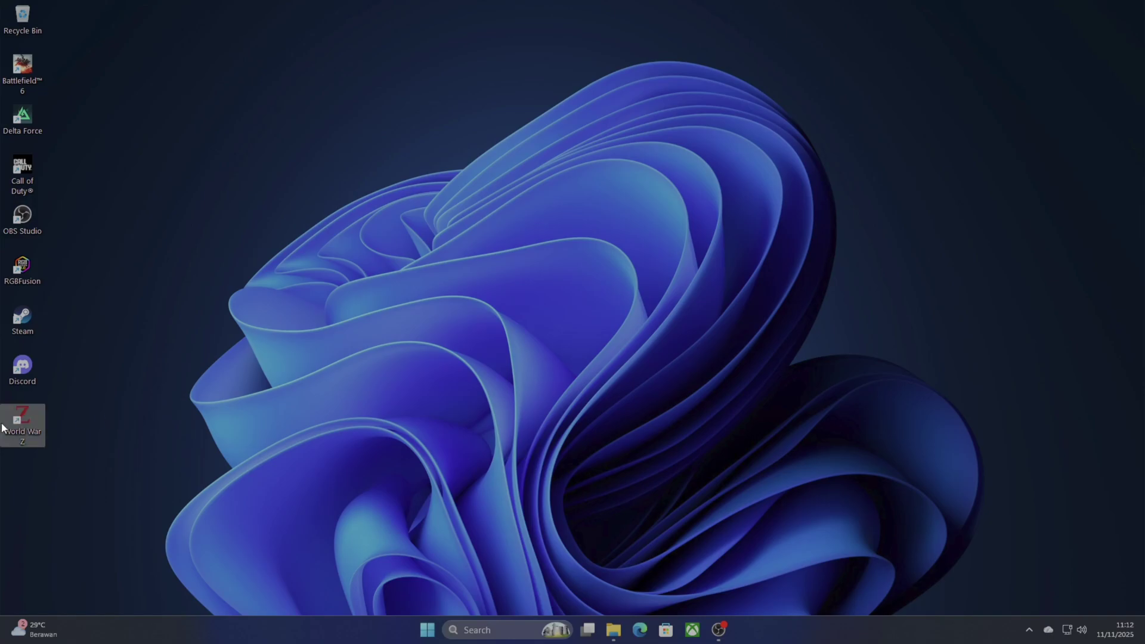
right_click(29, 418)
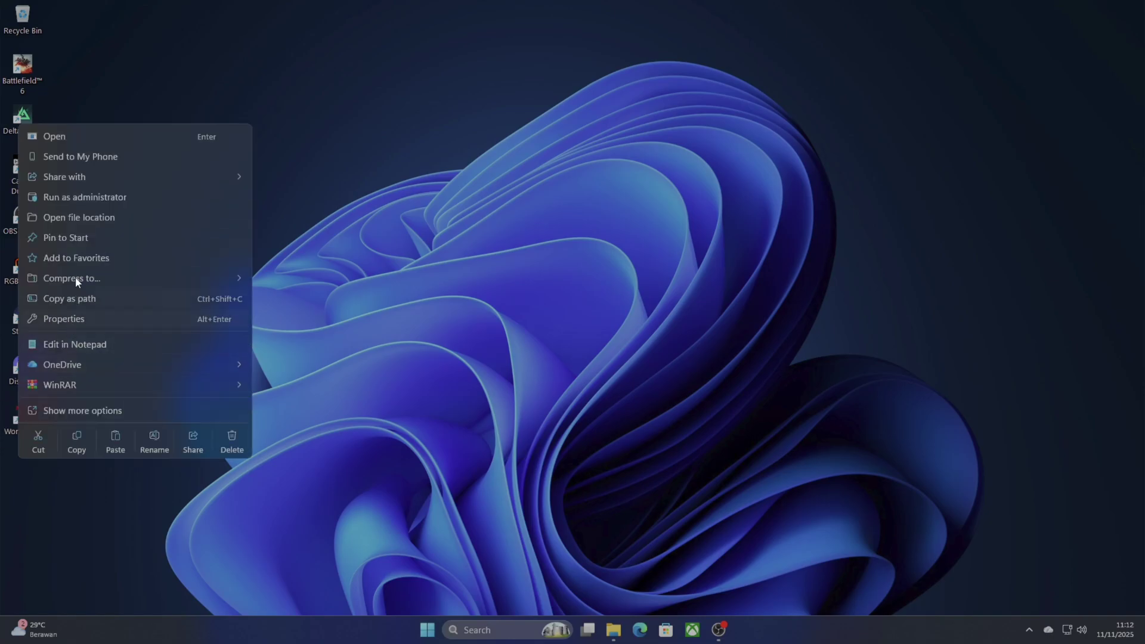
click(97, 194)
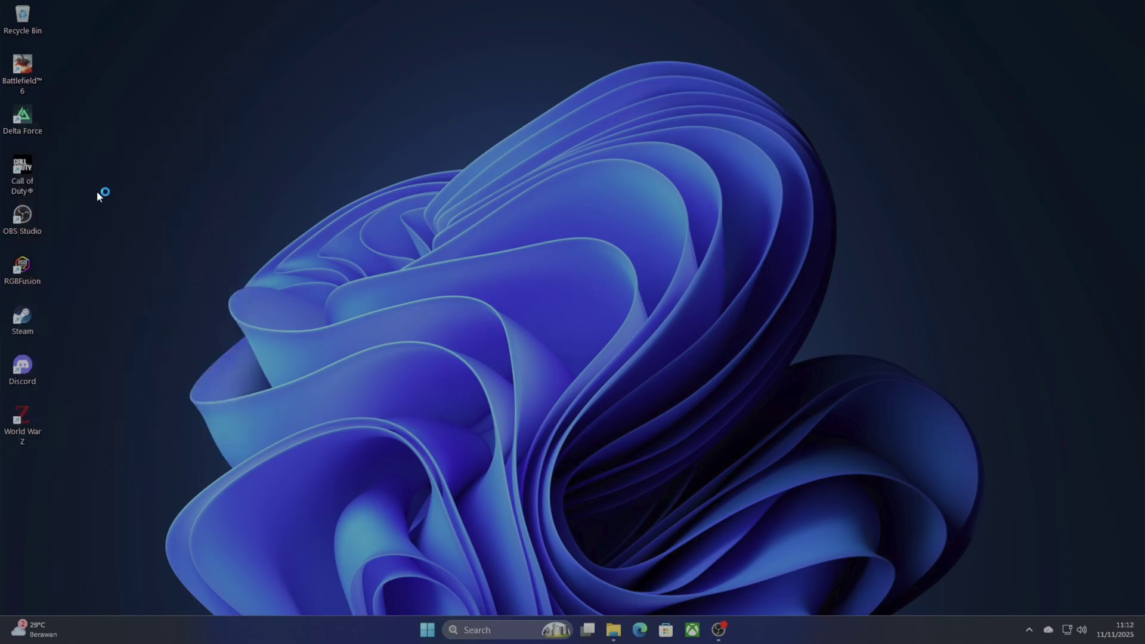